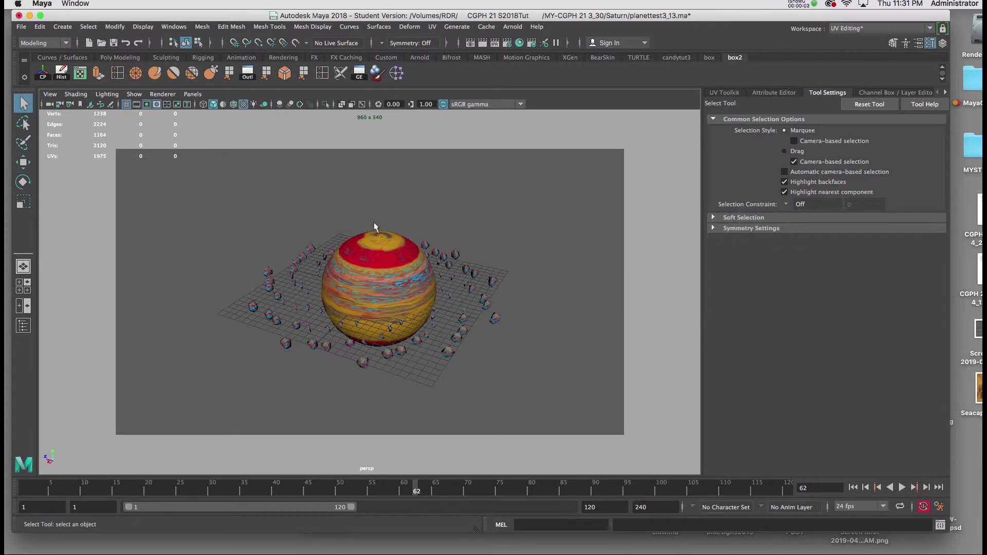
- Create a spot light in the scene and switch the viewport to wireframe display
alt+right_drag(375, 227, 396, 283)
mouse_move(396, 283)
alt+mouse_down()
mouse_move(359, 270)
mouse_move(392, 284)
alt+mouse_up()
alt+right_drag(392, 284, 372, 267)
alt+drag(372, 267, 372, 256)
alt+right_drag(372, 256, 364, 305)
alt+drag(364, 305, 374, 276)
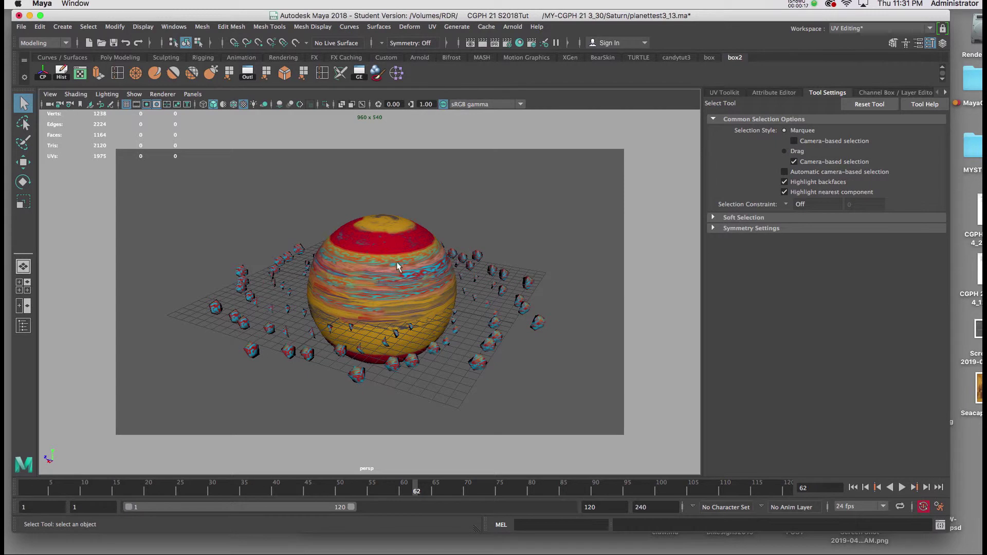
key(space)
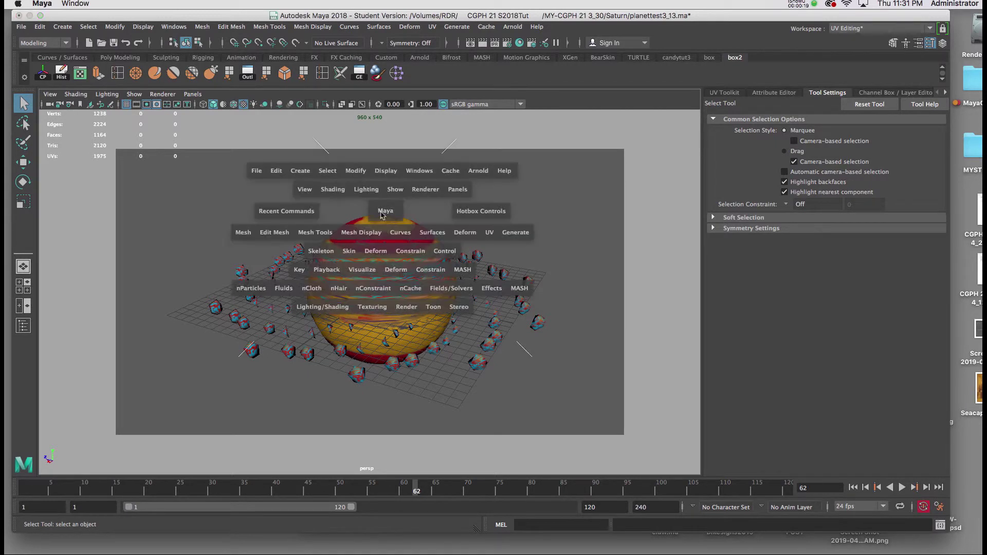
click(300, 170)
mouse_move(414, 233)
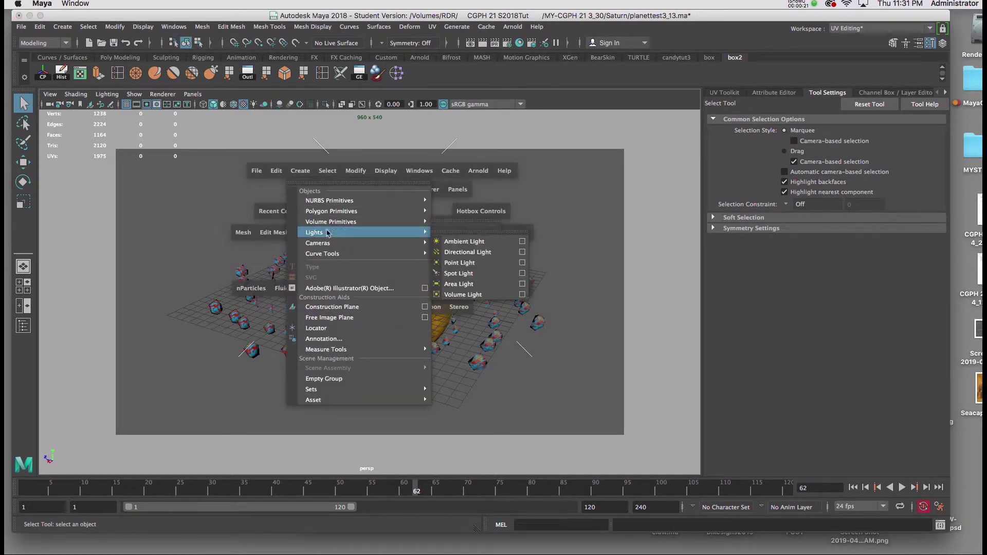
click(463, 273)
key(4)
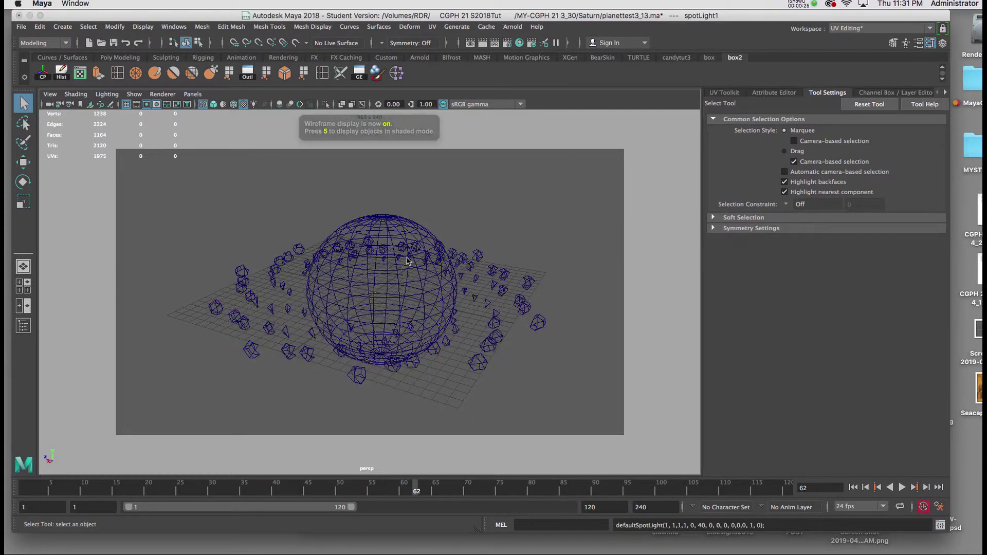
- Scale the spot light up by a factor of about 120 and move it out to one side of the planet
alt+drag(410, 273, 377, 189)
key(w)
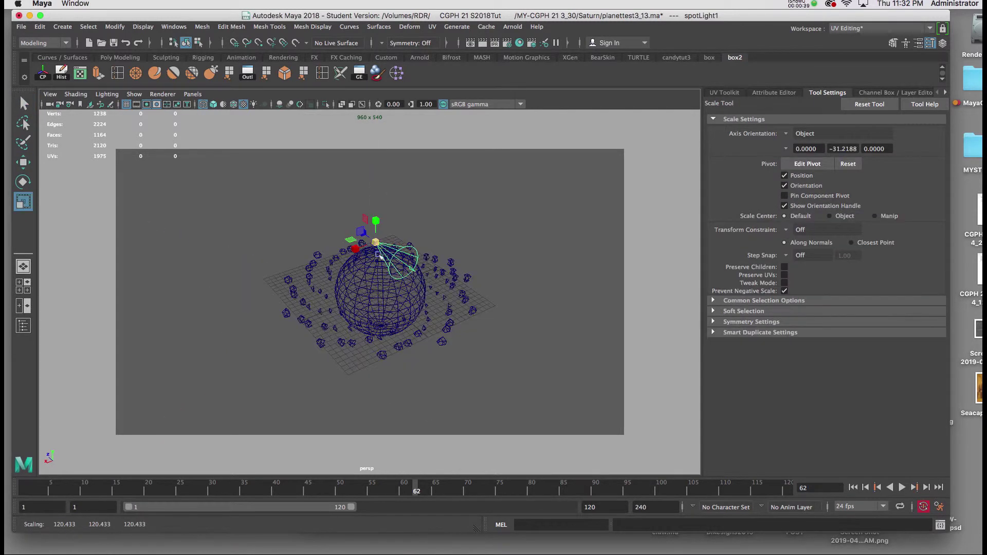
mouse_move(379, 256)
alt+mouse_down()
mouse_move(391, 251)
mouse_move(291, 256)
mouse_move(390, 255)
alt+mouse_up()
key(w)
alt+right_drag(350, 309, 412, 288)
alt+middle_drag(403, 277, 401, 279)
alt+drag(401, 278, 576, 291)
- Show the light's manipulators, snap its target point to the grid at the planet's centre, and raise the light above the planet
key(t)
alt+drag(474, 289, 414, 299)
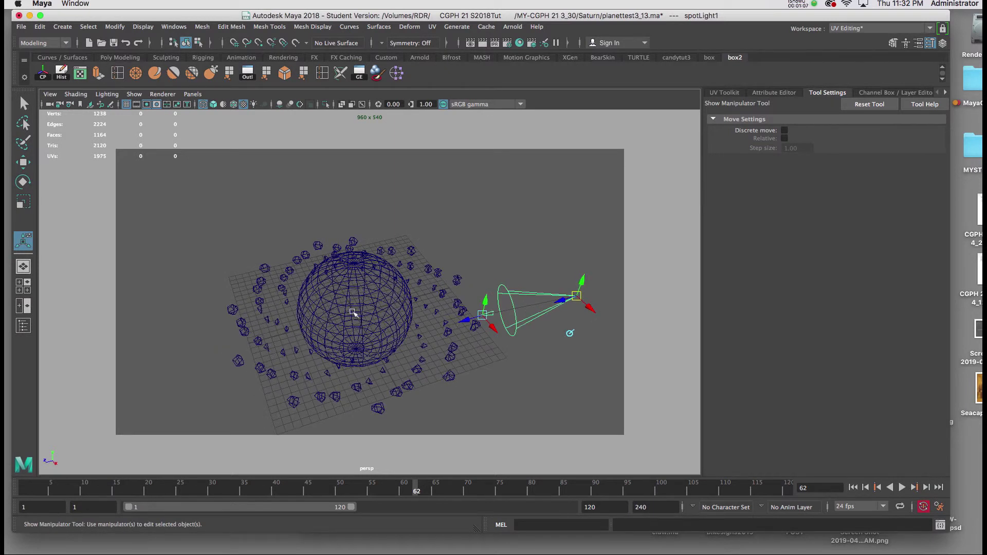
key(x)
drag(483, 316, 344, 298)
drag(569, 281, 418, 225)
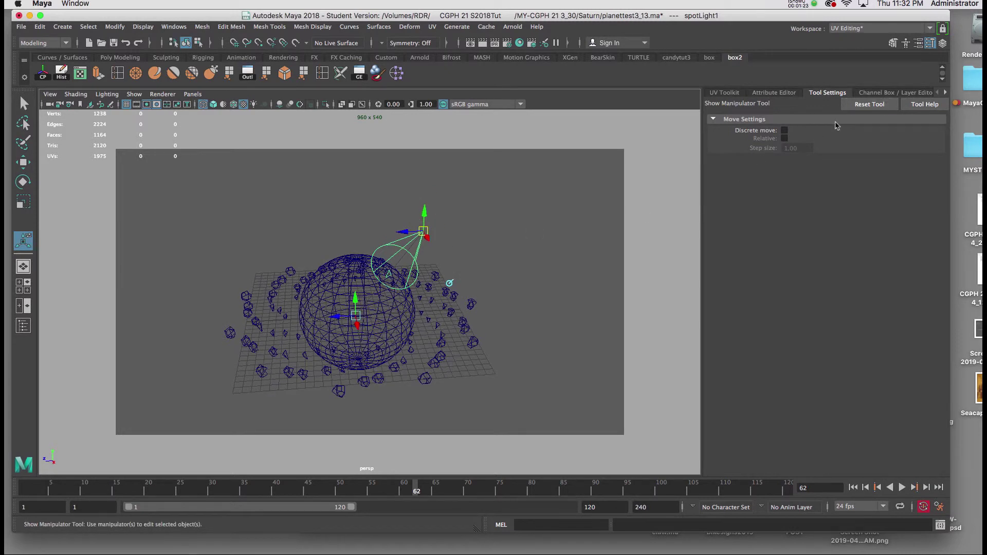
- Set the spot light's intensity to 50 and its penumbra angle to 10
key(ctrl+a)
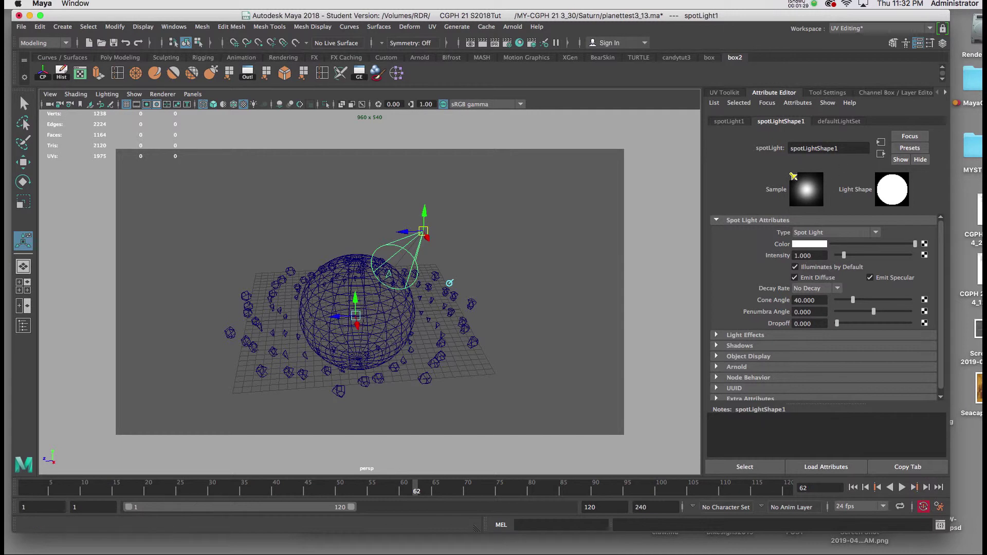
drag(815, 256, 768, 257)
text(50)
drag(874, 312, 914, 316)
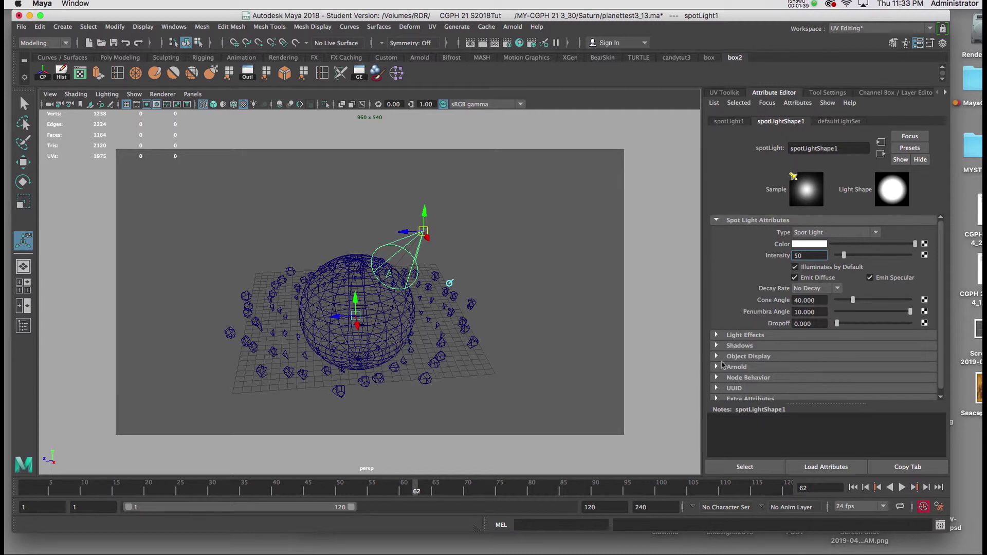
- Set the spot light's Arnold exposure to 3.5 and save the scene, accepting the Student Version notice
click(716, 368)
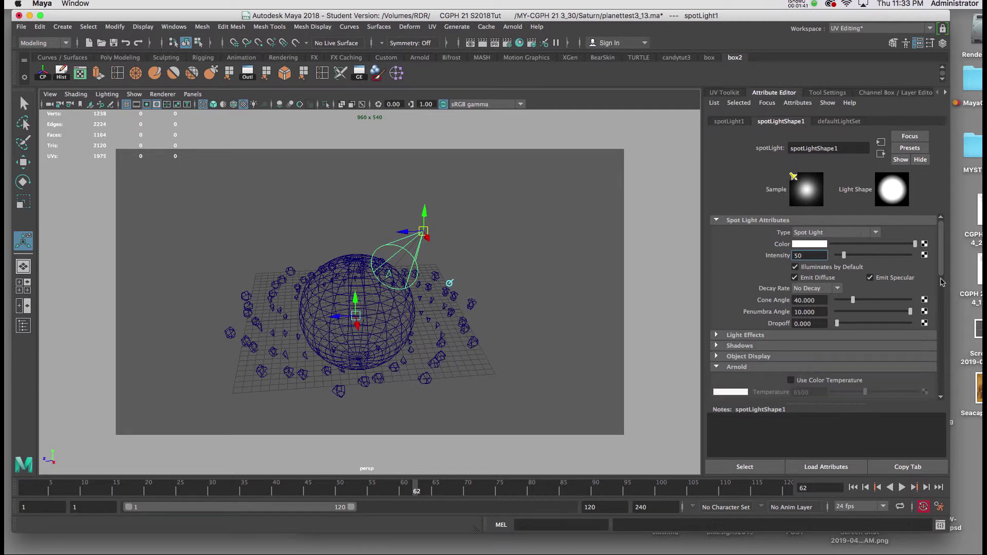
drag(944, 273, 941, 301)
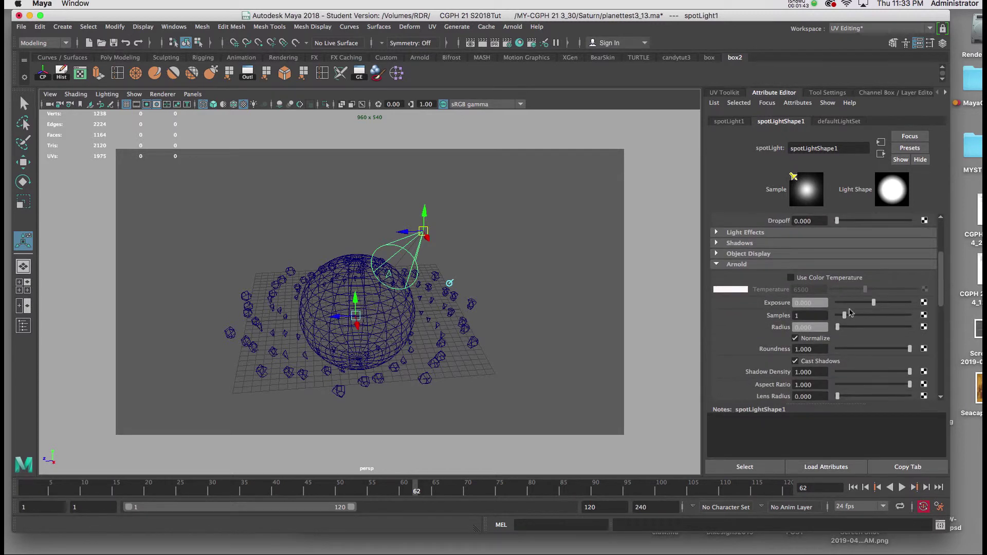
click(820, 304)
text(3.5)
key(Return)
key(super+s)
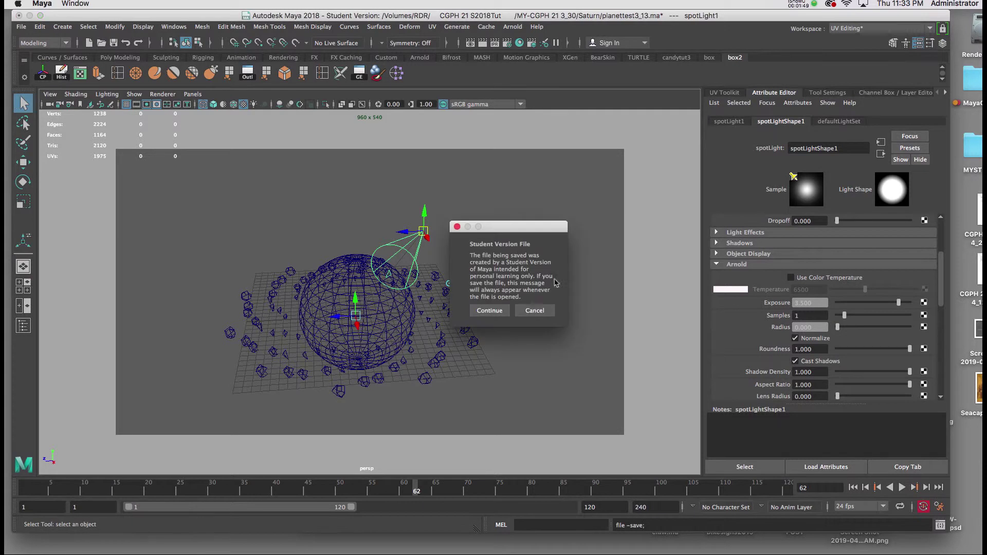
click(493, 312)
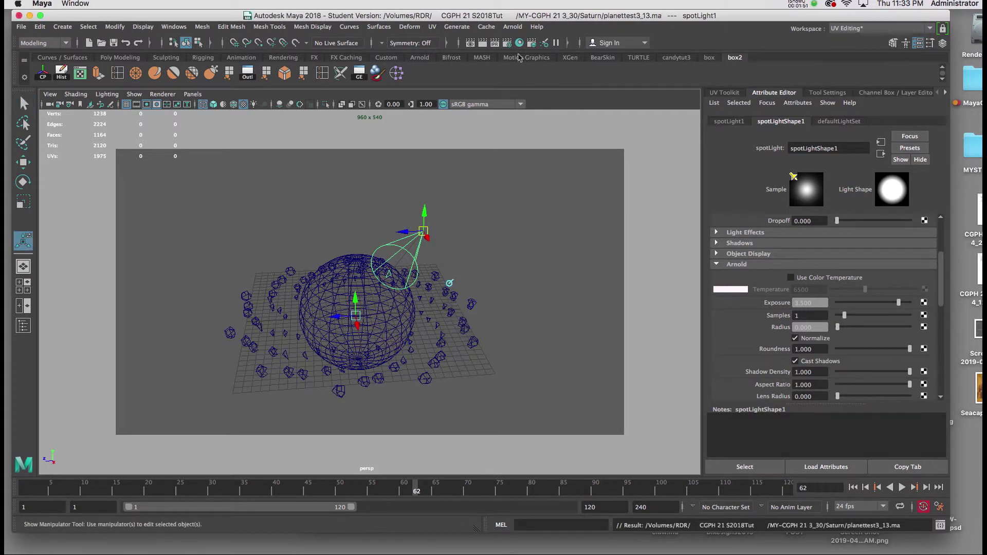
- Open the Arnold RenderView and start a live IPR render of the scene
click(512, 27)
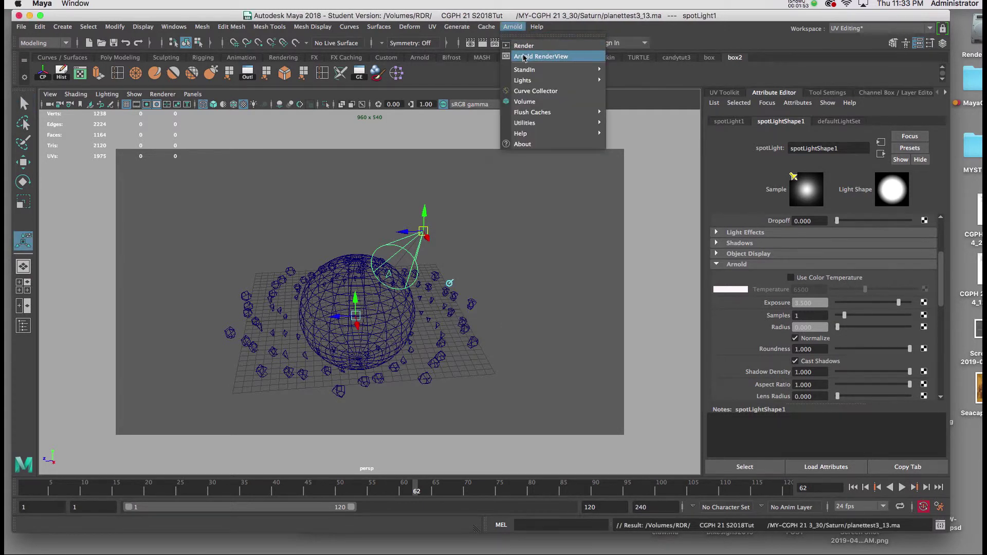
click(523, 57)
drag(744, 152, 706, 82)
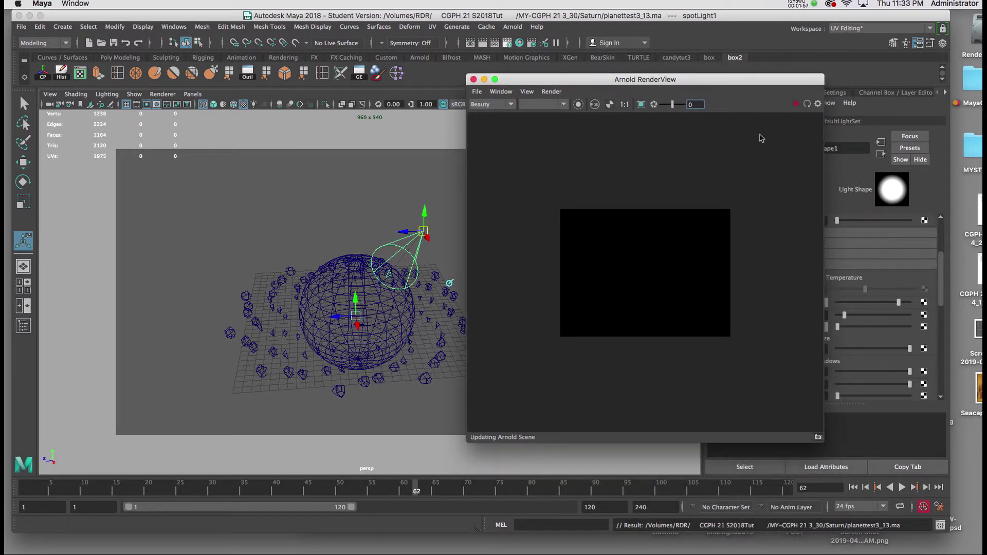
drag(792, 82, 789, 81)
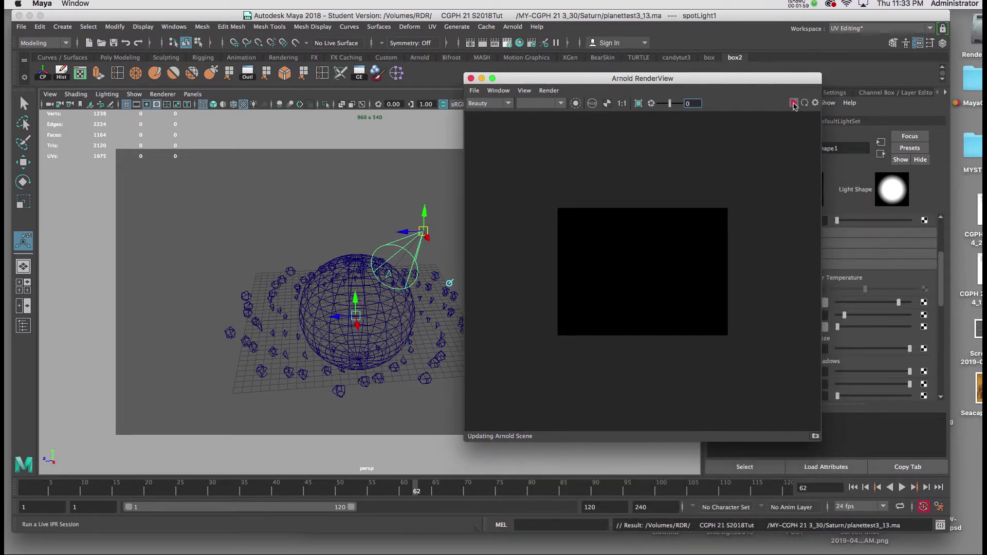
click(792, 104)
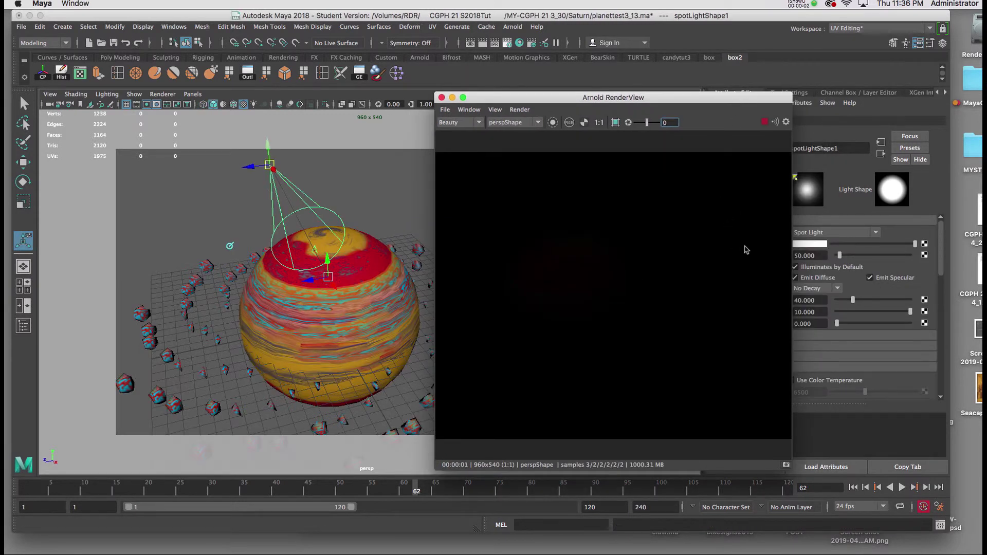
- Try the spot light at intensity 1200 and at 1000, comparing the brightness in the live render
drag(776, 102, 729, 140)
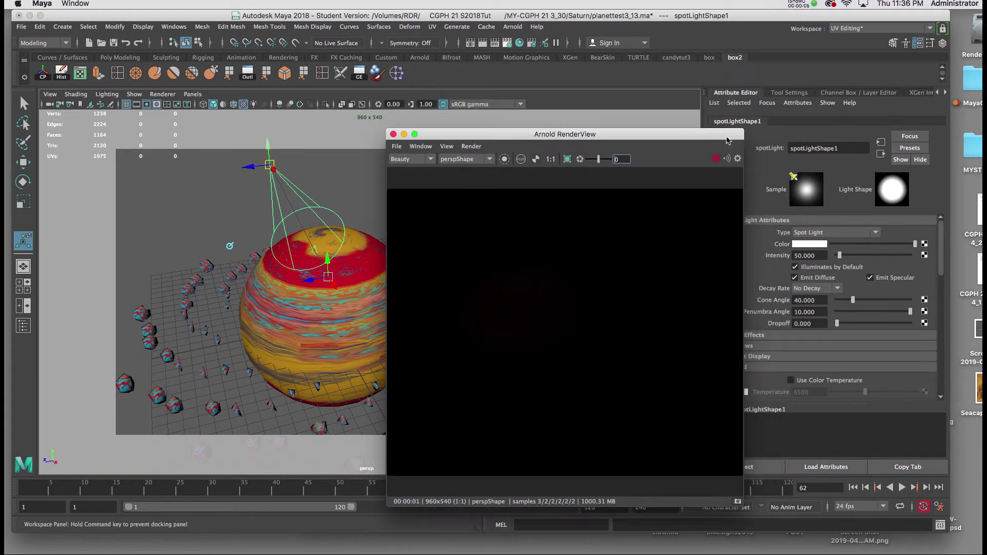
click(824, 257)
text(1200)
key(Return)
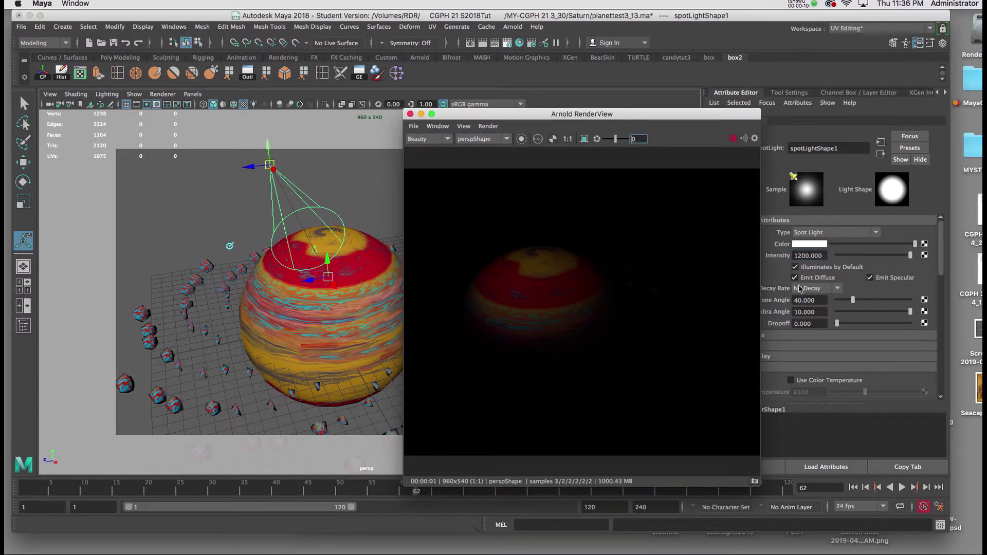
drag(826, 257, 770, 260)
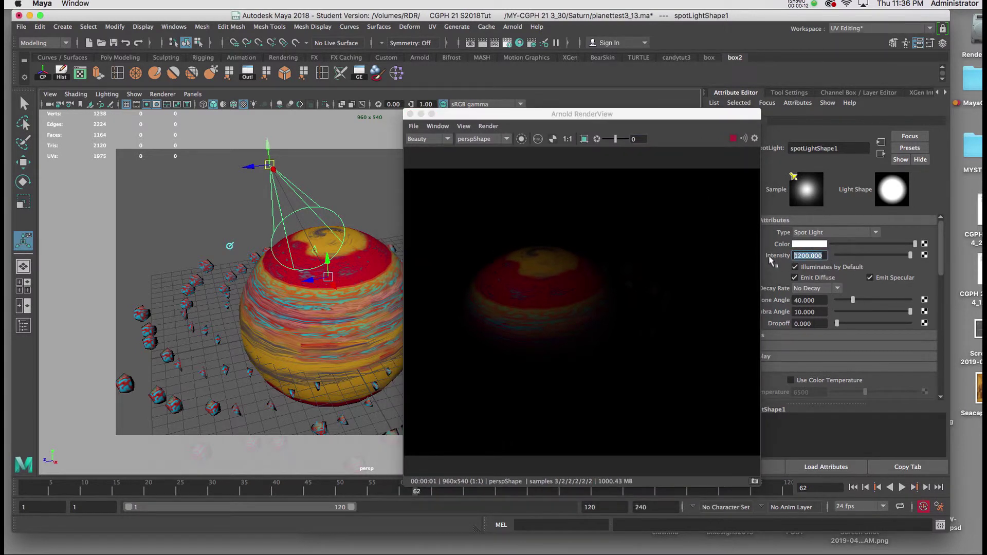
text(1)
key(Return)
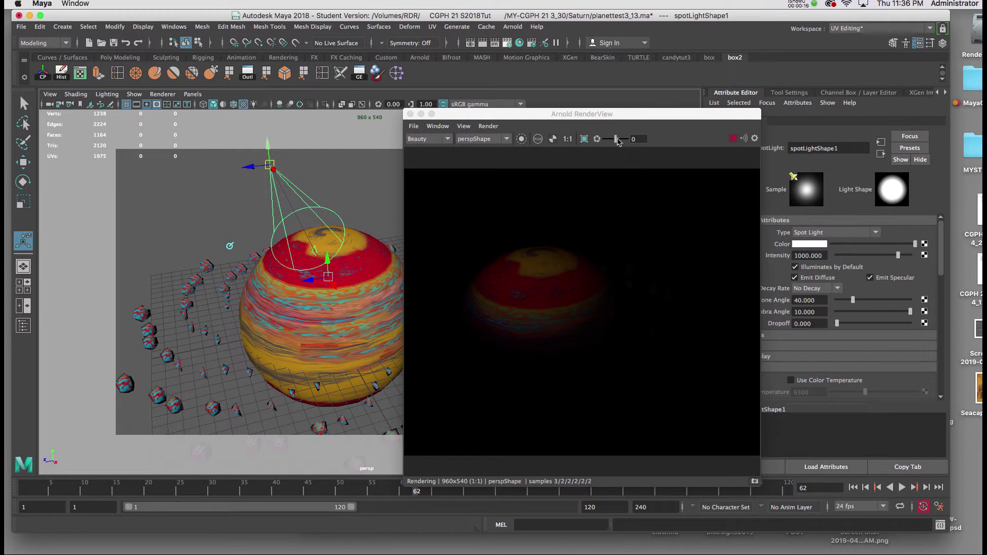
- Set the spot light's intensity to 1200 and widen its cone angle to about 131 degrees to cover the ring of rocks
drag(596, 117, 649, 106)
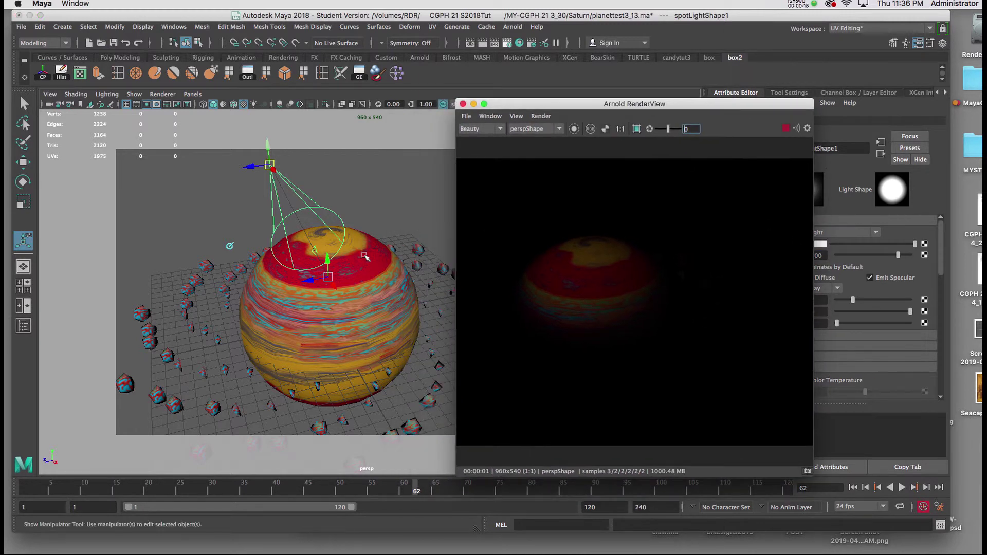
mouse_move(362, 257)
alt+mouse_down()
mouse_move(417, 252)
mouse_move(383, 237)
mouse_move(378, 246)
alt+mouse_up()
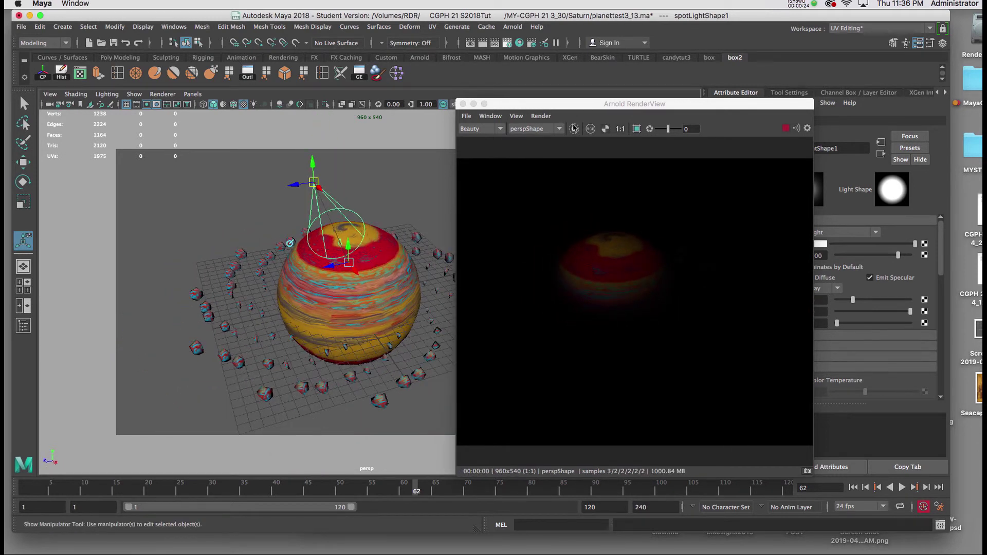
drag(588, 107, 549, 106)
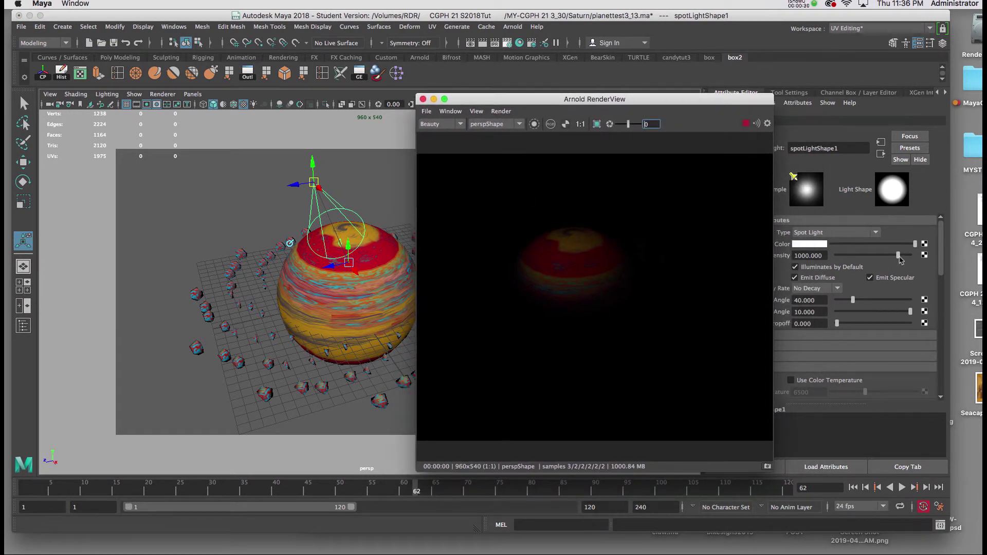
drag(900, 260, 921, 264)
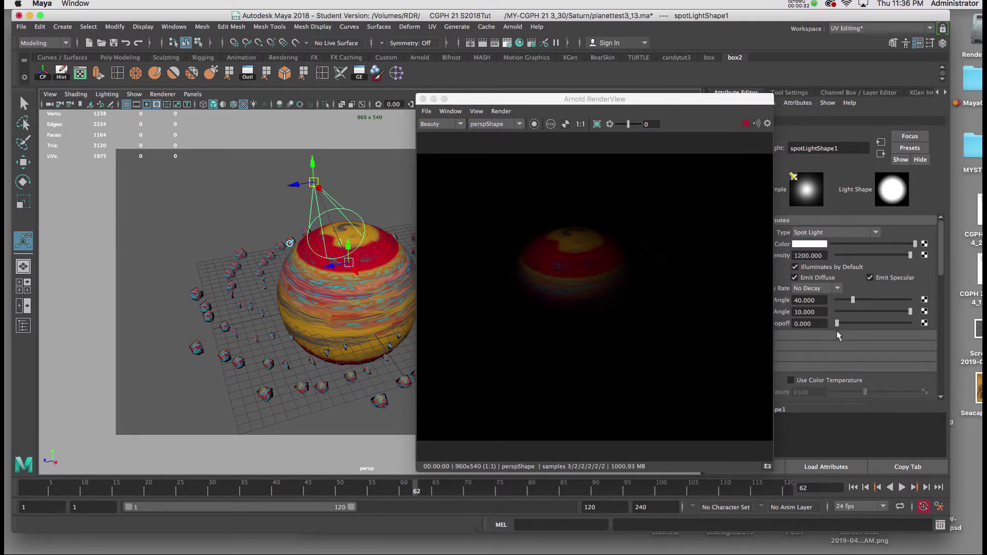
drag(848, 303, 890, 305)
alt+drag(344, 291, 341, 262)
drag(534, 102, 538, 104)
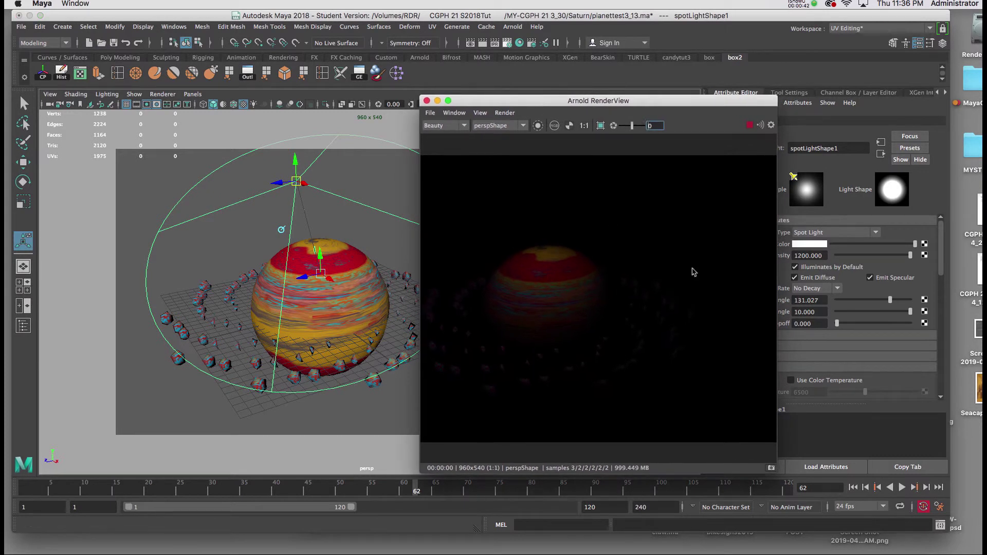
- Set the spot light's intensity to 1600 and raise it further to about 3106
click(825, 256)
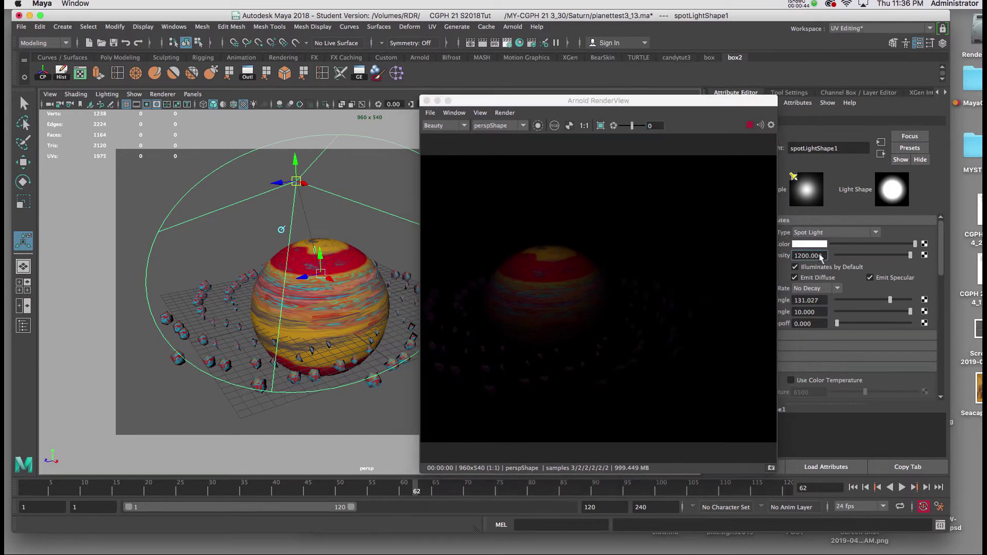
double_click(803, 256)
text(1600)
key(Return)
drag(602, 101, 670, 97)
alt+drag(379, 292, 423, 263)
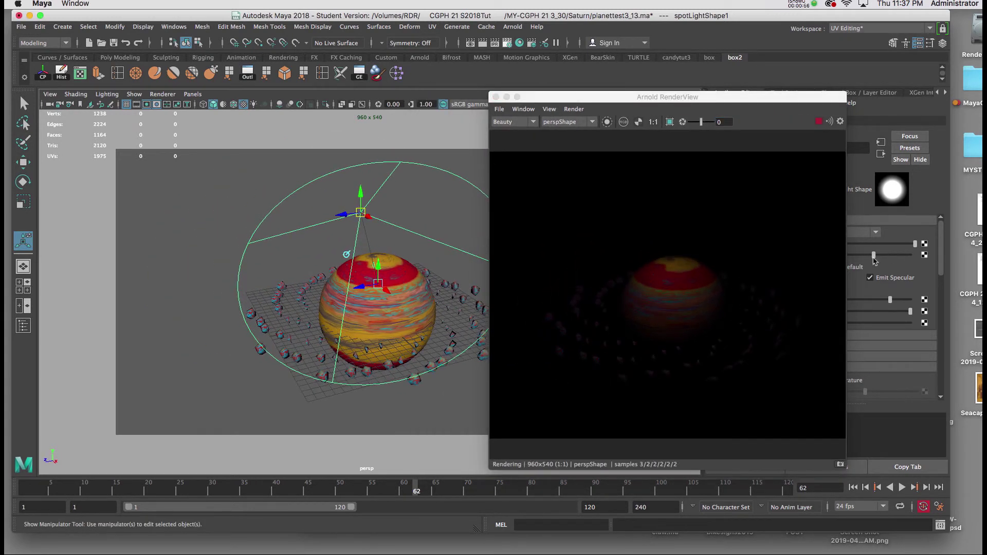
drag(872, 261, 908, 257)
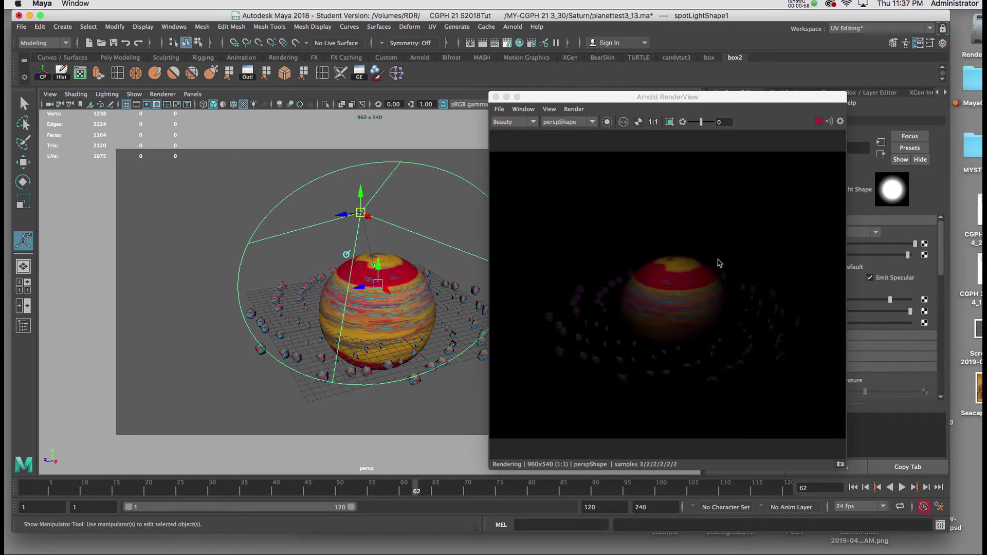
- Move the spot light so that it sits directly above the planet
mouse_move(399, 268)
alt+mouse_down()
mouse_move(409, 284)
mouse_move(383, 263)
alt+mouse_up()
drag(356, 201, 386, 198)
alt+right_drag(369, 208, 335, 154)
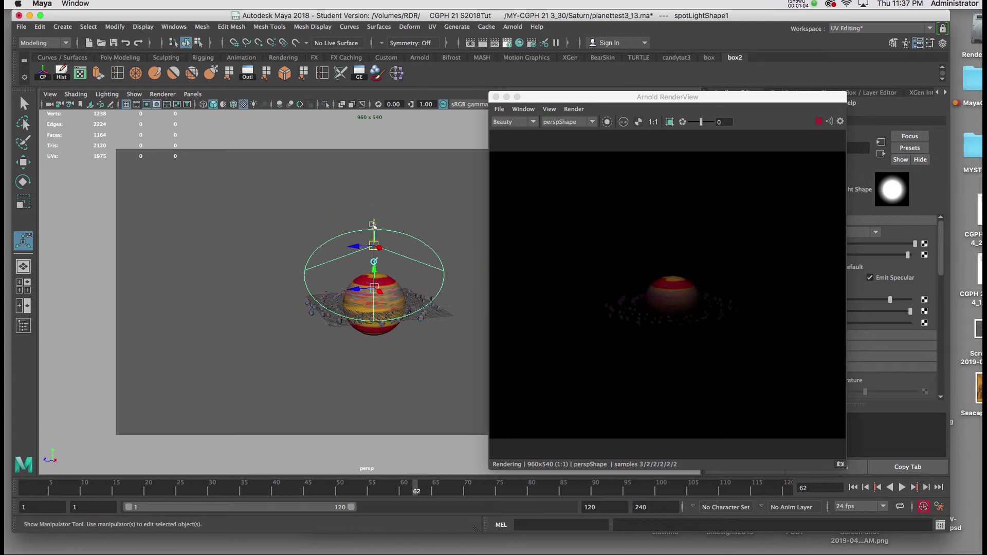
alt+drag(372, 220, 377, 196)
- Duplicate the spot light and move the copy down below the planet, keeping it aimed at the planet
alt+right_drag(365, 235, 365, 342)
alt+drag(365, 342, 337, 341)
key(ctrl+d)
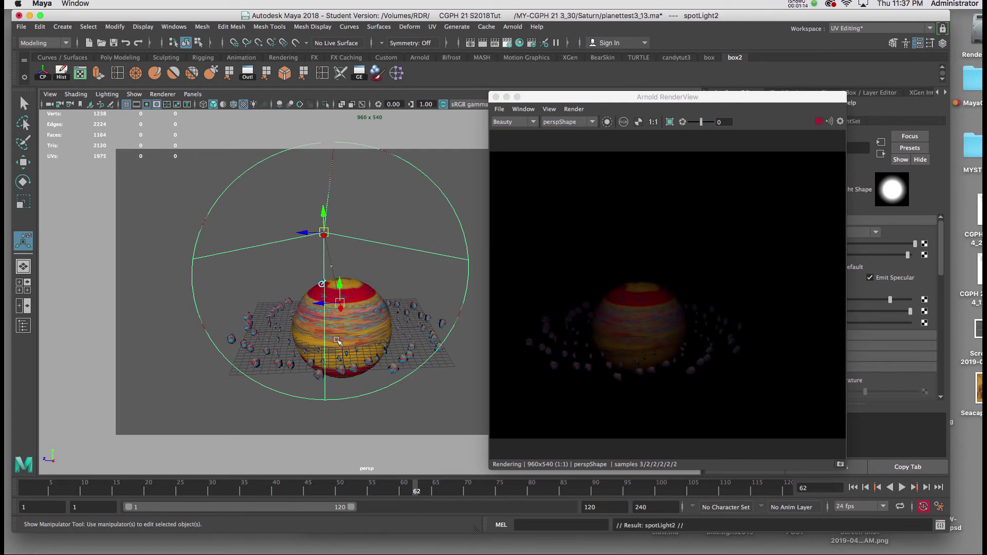
scroll(367, 293, down, 3)
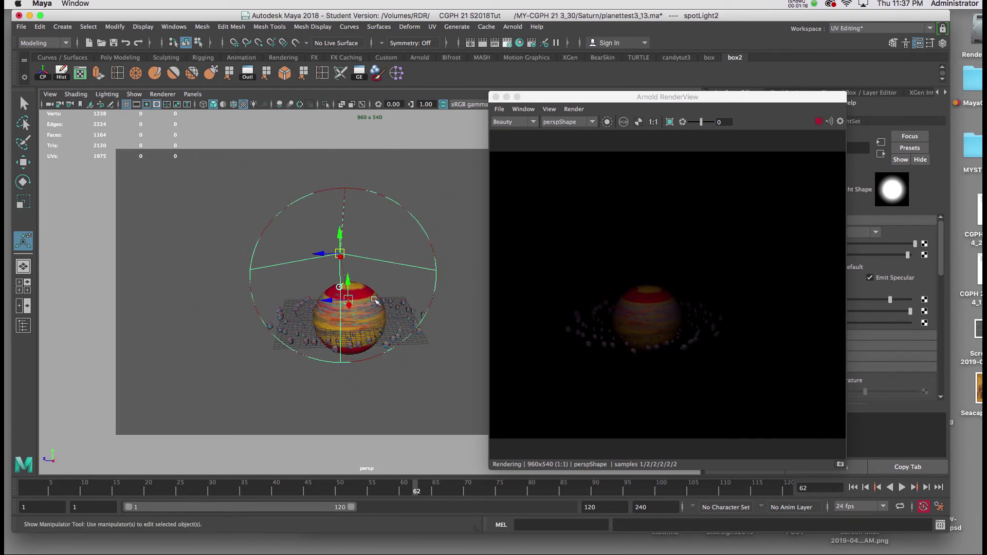
alt+drag(371, 300, 346, 290)
drag(317, 222, 339, 378)
alt+right_drag(313, 228, 339, 356)
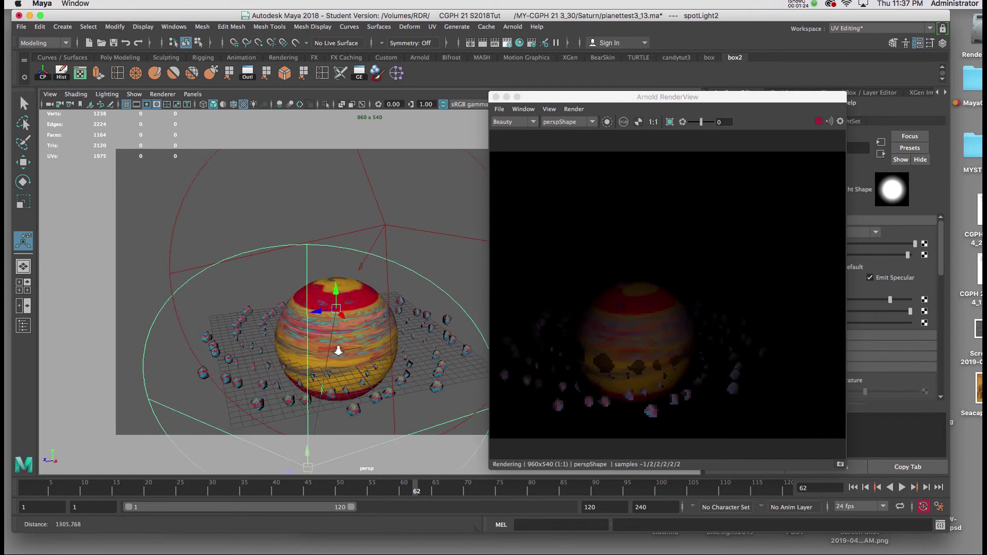
alt+middle_drag(339, 357, 379, 286)
alt+drag(377, 309, 371, 310)
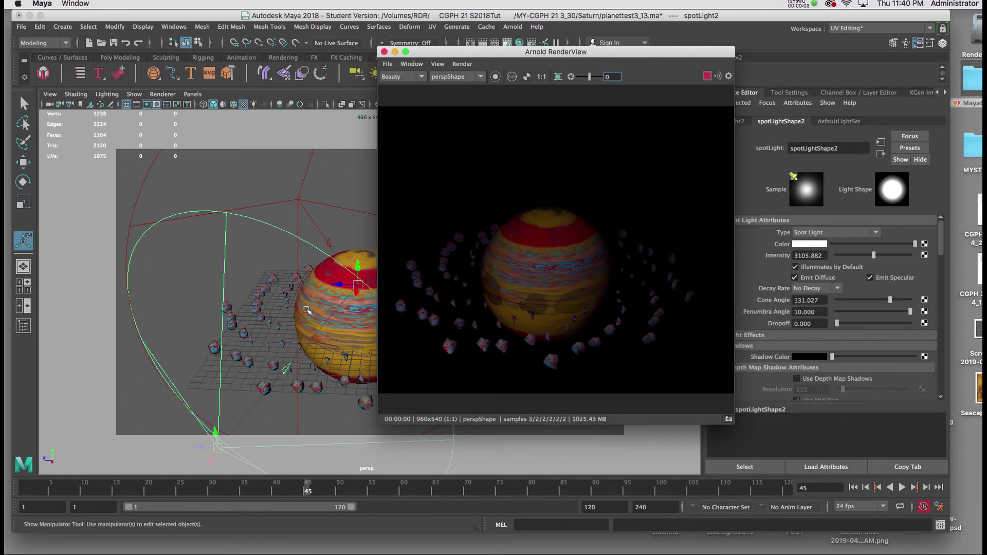
- Set the lower spot light's shadow color to white and check the planet's shadows in the live render
alt+drag(301, 341, 312, 317)
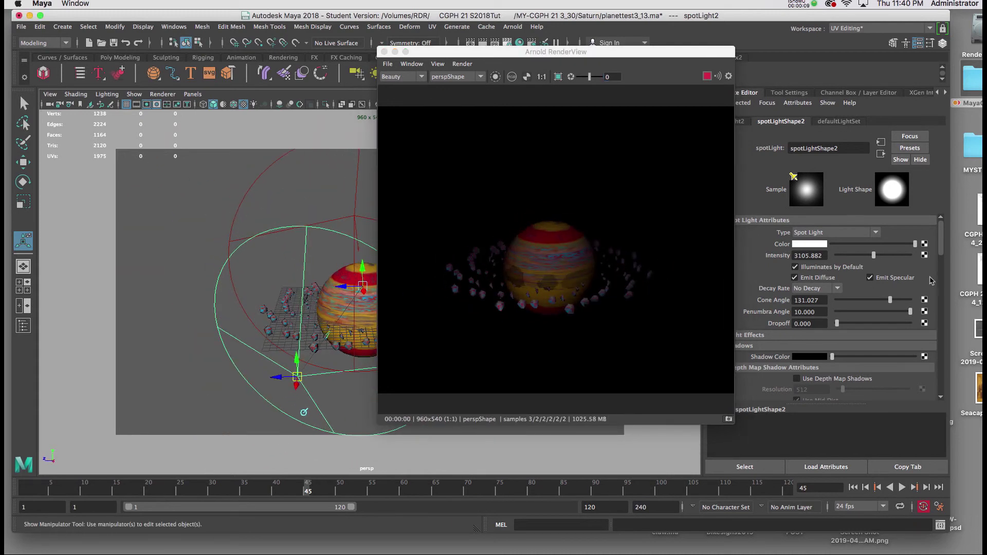
drag(715, 55, 634, 58)
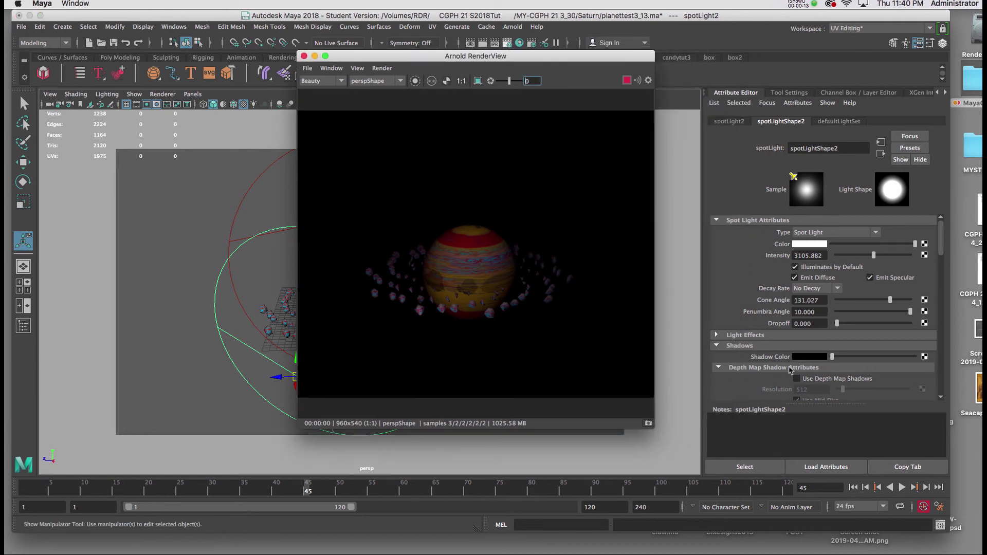
drag(831, 360, 928, 362)
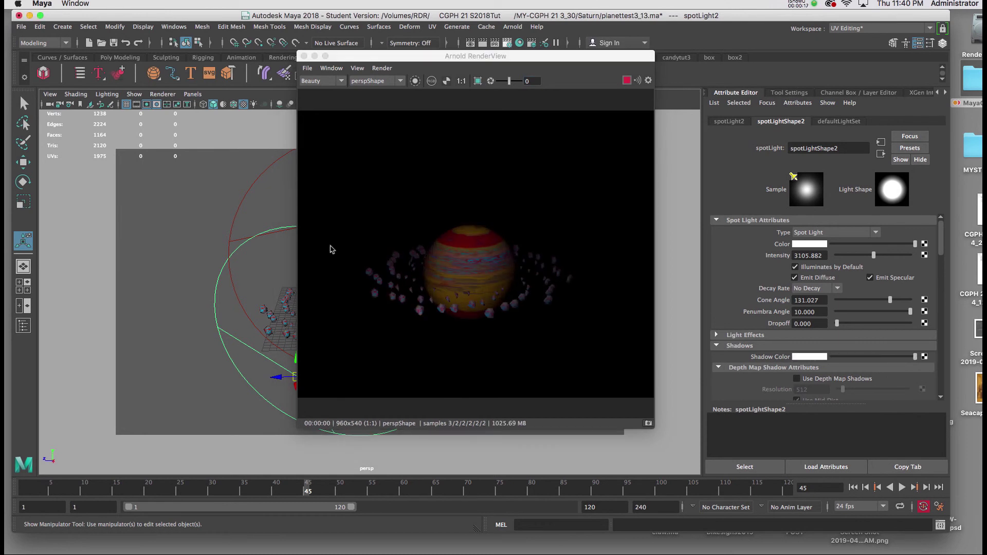
alt+right_drag(277, 235, 269, 304)
alt+drag(269, 304, 251, 317)
alt+right_drag(252, 317, 242, 299)
alt+drag(241, 298, 253, 282)
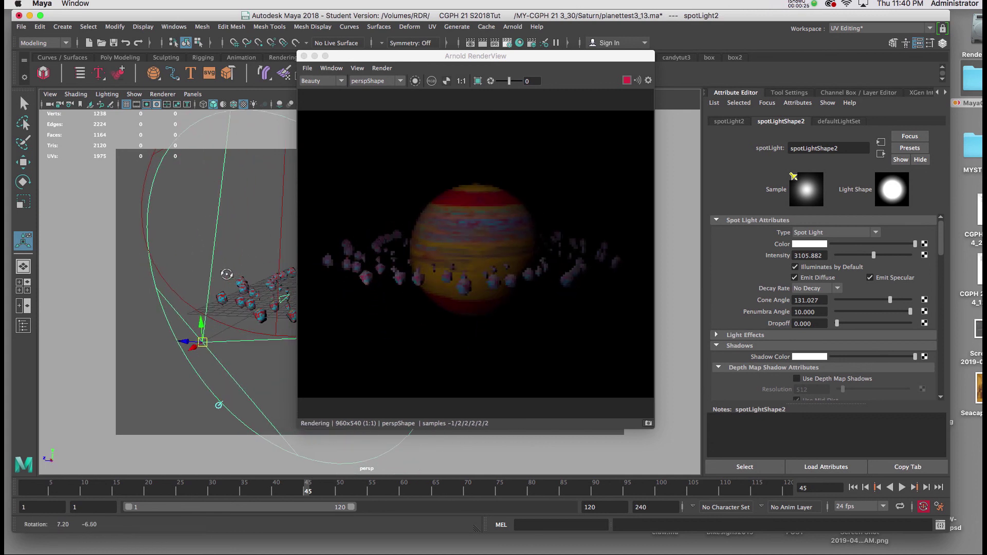